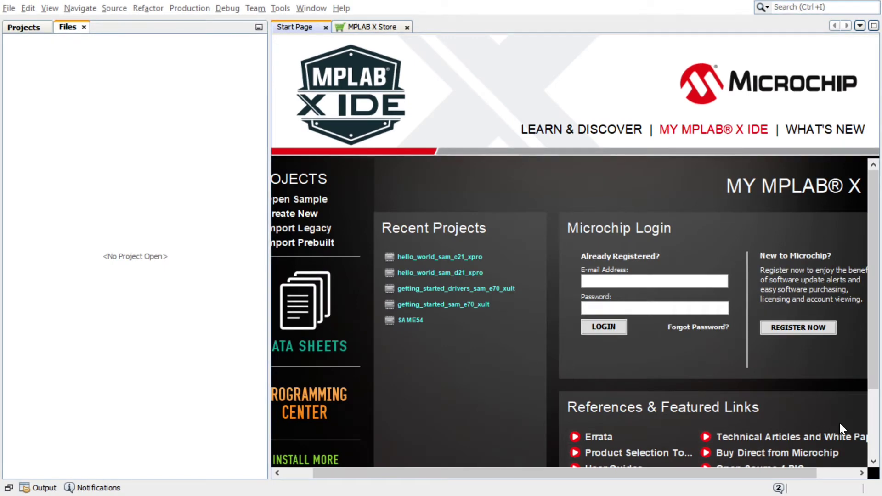
Start a new 32-bit MPLAB Harmony 3 project, keeping the default Harmony framework path.
{"action": "left_click", "coordinate": [10, 8]}
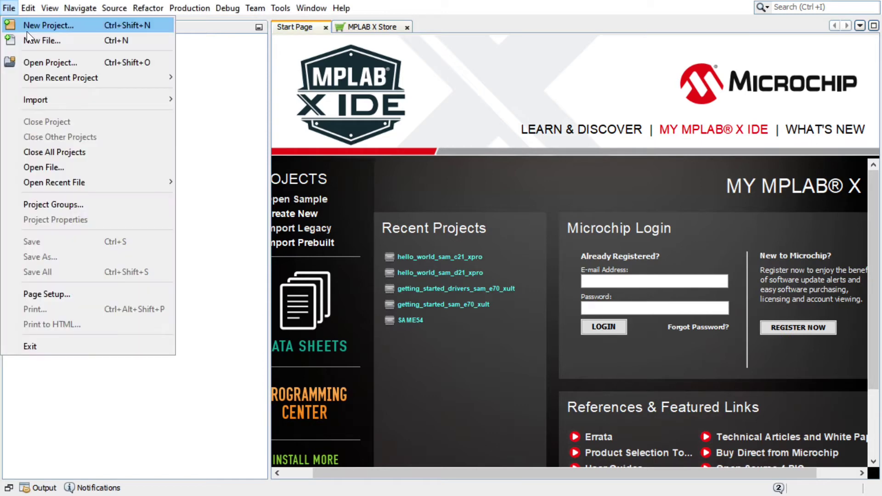
{"action": "left_click", "coordinate": [26, 31]}
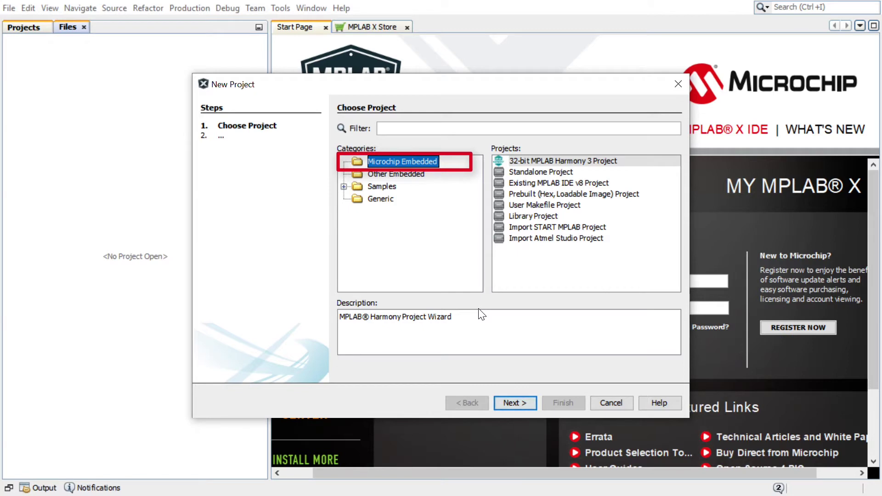
{"action": "left_click", "coordinate": [555, 159]}
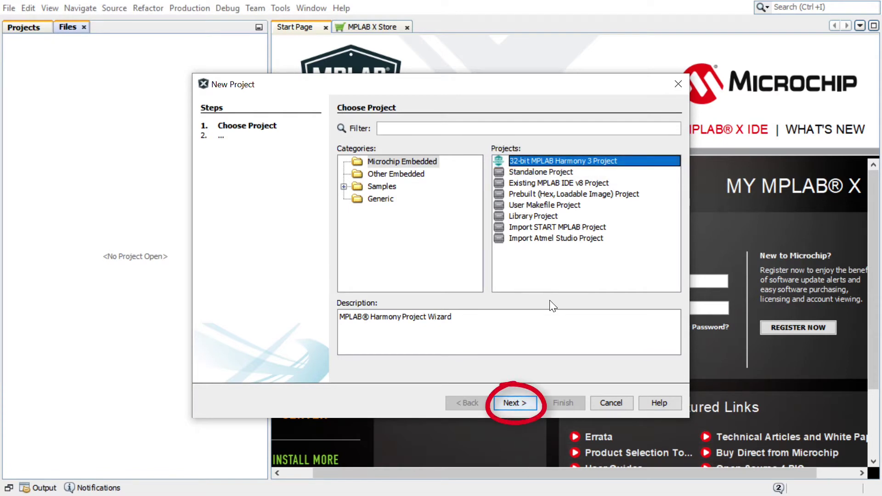
{"action": "left_click", "coordinate": [525, 403]}
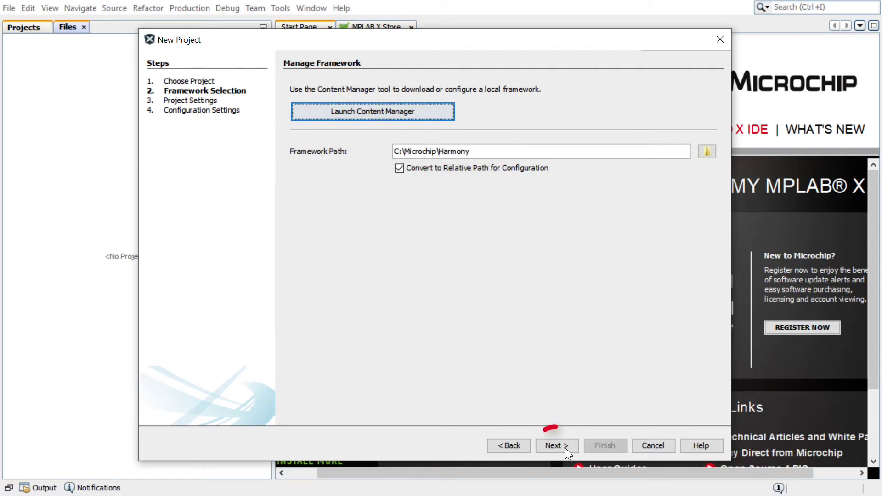
{"action": "left_click", "coordinate": [565, 448]}
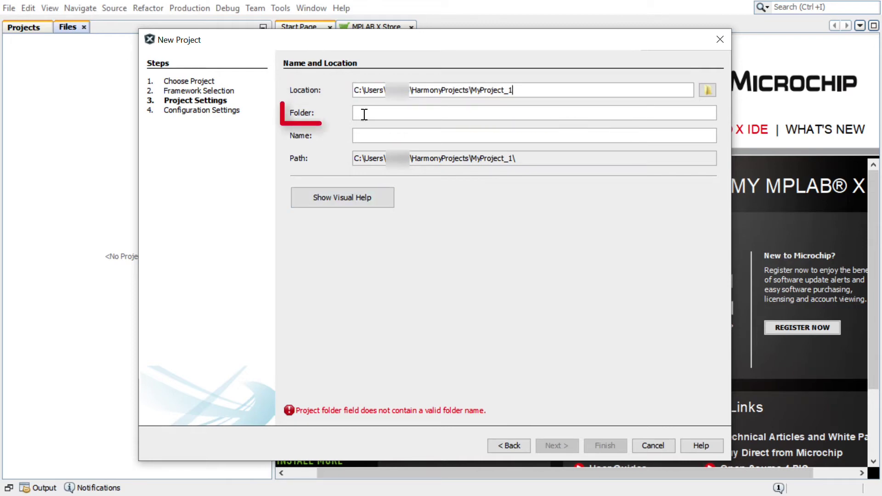
Set project folder hello_world and name hello_world_sam_c21_xpro, then continue to configuration.
{"action": "left_click", "coordinate": [363, 115]}
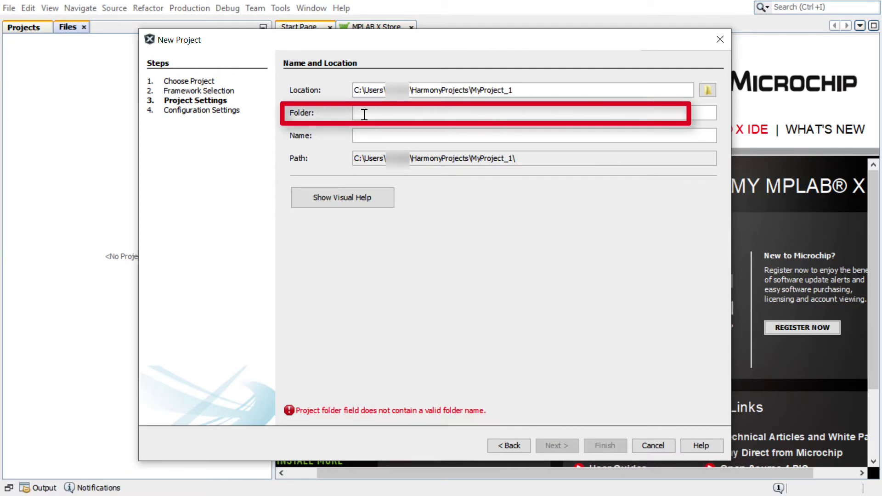
{"action": "type", "text": "h"}
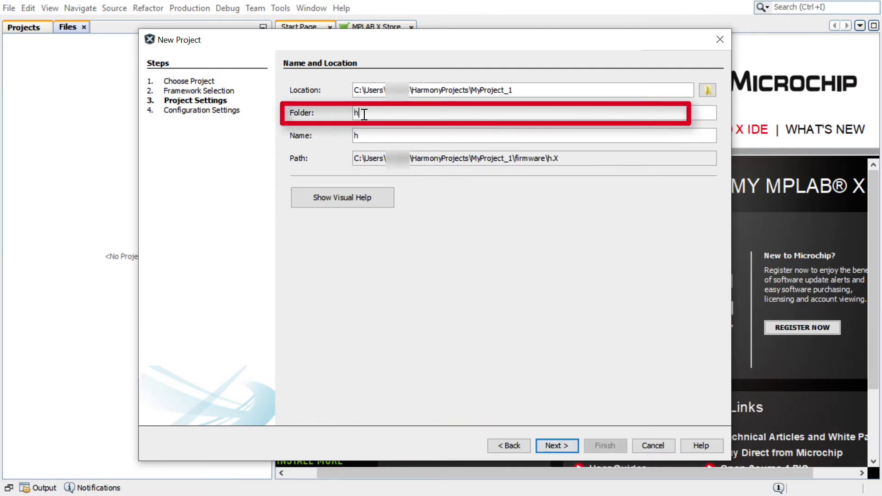
{"action": "type", "text": "ello_wo"}
{"action": "type", "text": "rld"}
{"action": "left_click", "coordinate": [422, 134]}
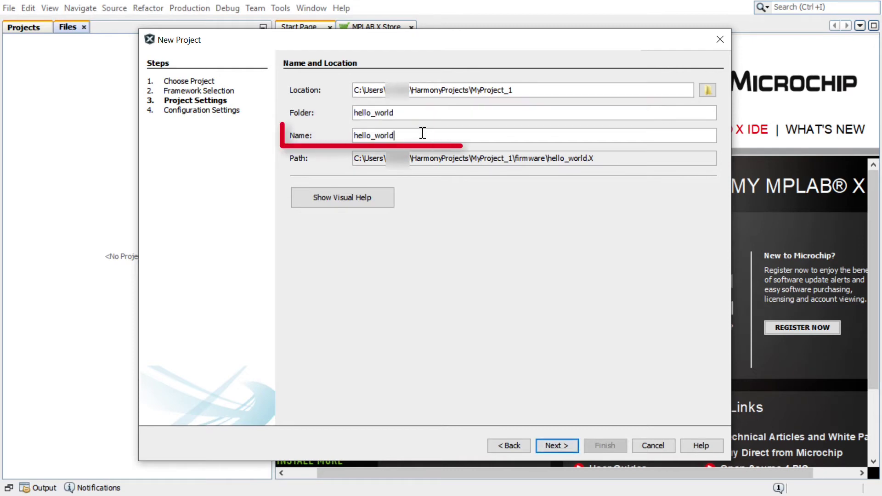
{"action": "type", "text": "_sam_"}
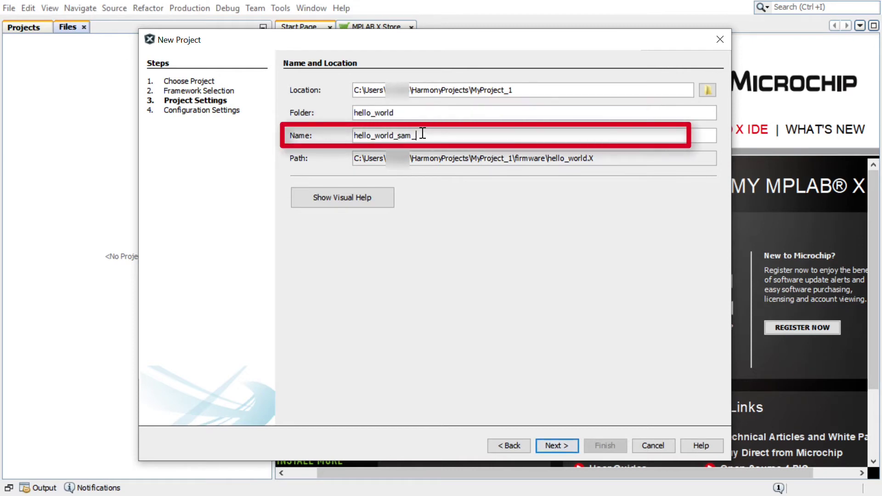
{"action": "type", "text": "c21_xpro"}
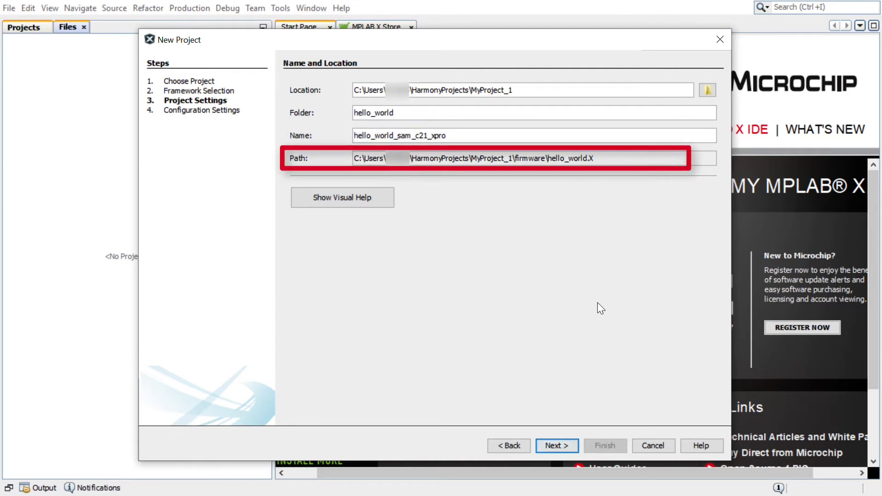
{"action": "left_click", "coordinate": [566, 446]}
{"action": "type", "text": "SAM"}
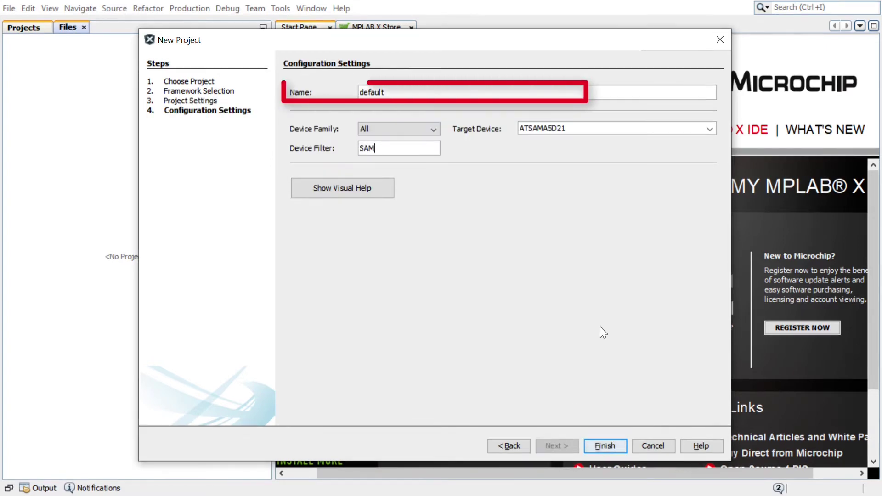
{"action": "type", "text": "C21"}
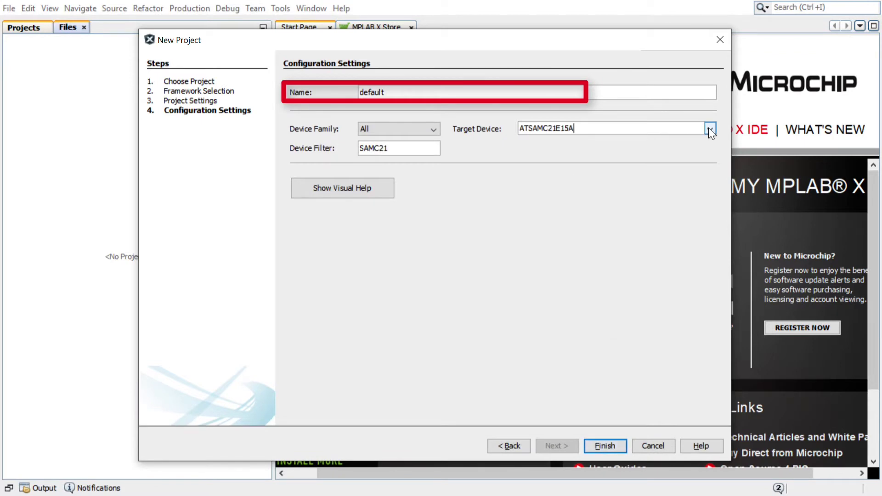
Filter devices by SAMC21, pick ATSAMC21N18A as target device, and finish the wizard.
{"action": "left_click", "coordinate": [709, 127]}
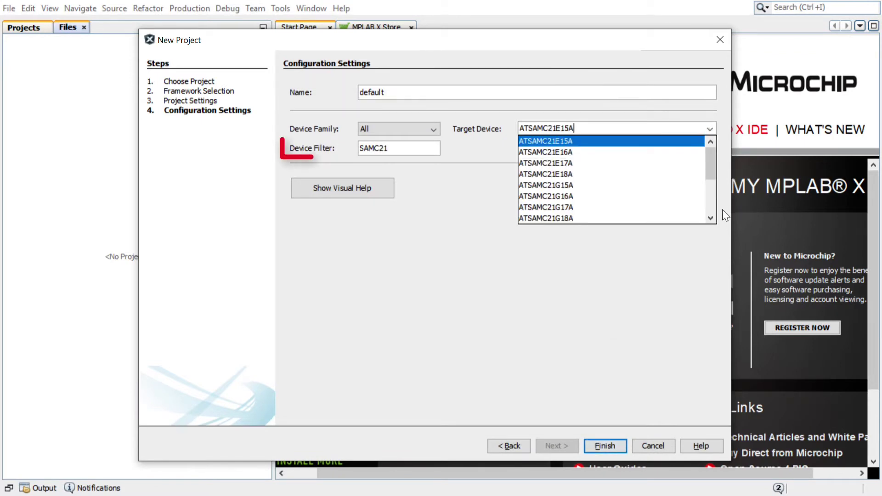
{"action": "left_click", "coordinate": [712, 217]}
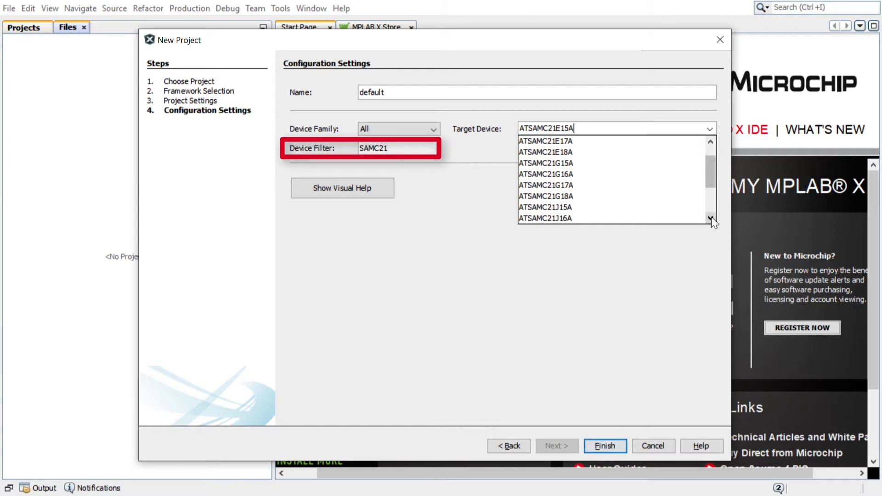
{"action": "left_click", "coordinate": [711, 218]}
{"action": "left_click", "coordinate": [712, 218]}
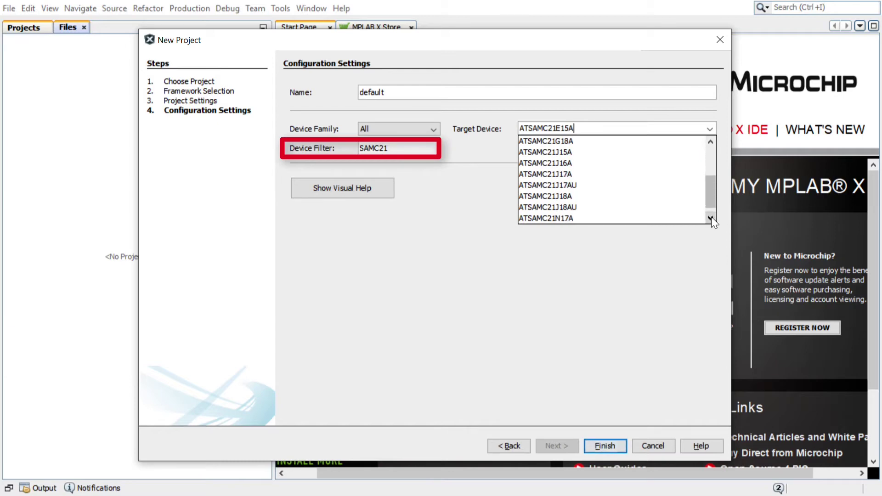
{"action": "left_click", "coordinate": [711, 217]}
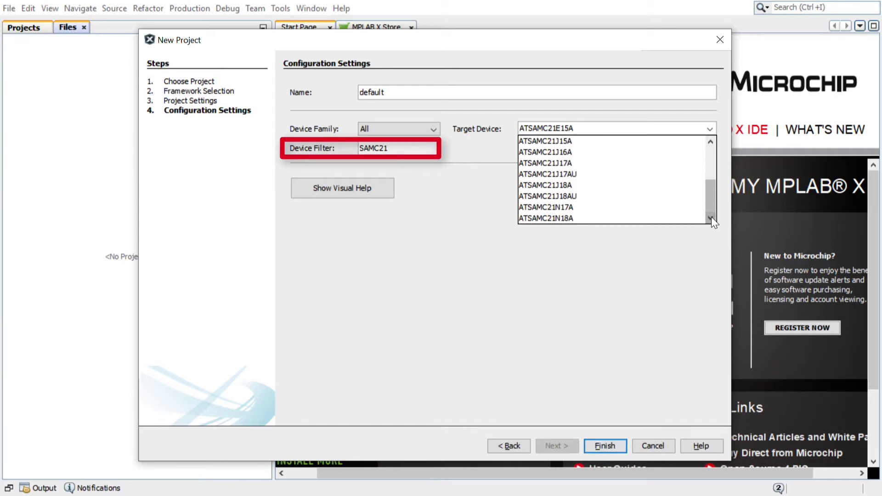
{"action": "left_click", "coordinate": [629, 218]}
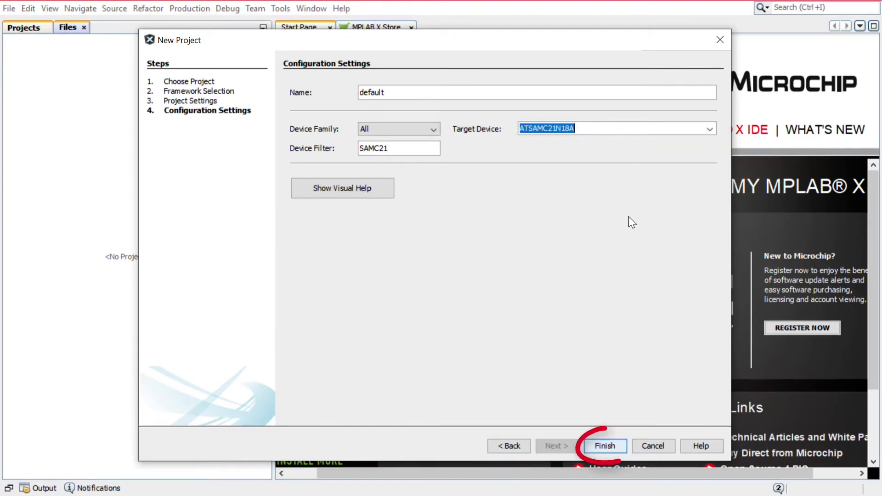
{"action": "left_click", "coordinate": [598, 446]}
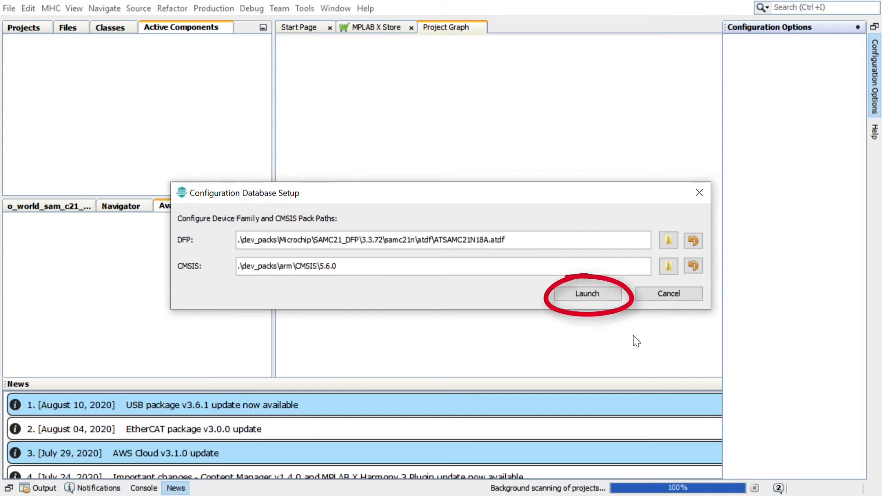
Launch the Harmony configurator (MHC) with the DFP and CMSIS packs.
{"action": "left_click", "coordinate": [603, 298]}
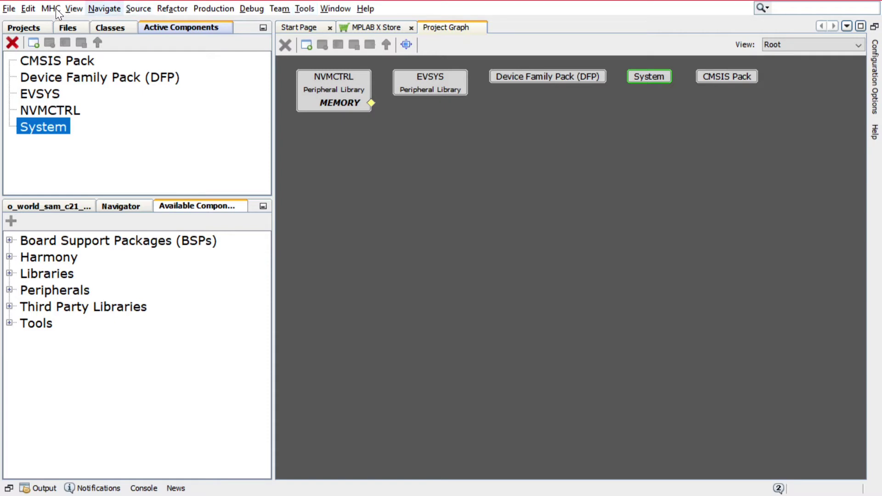
Confirm Native Netbeans as the window manager in the Harmony plugin options.
{"action": "left_click", "coordinate": [304, 9]}
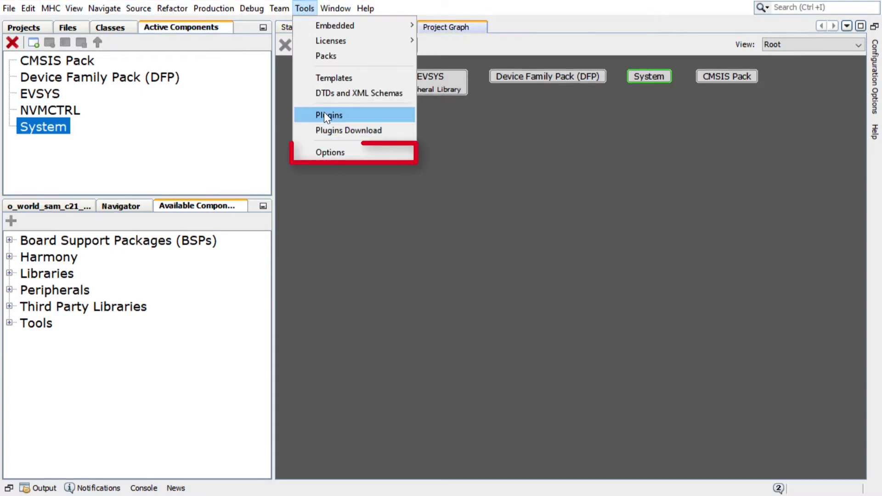
{"action": "left_click", "coordinate": [329, 151]}
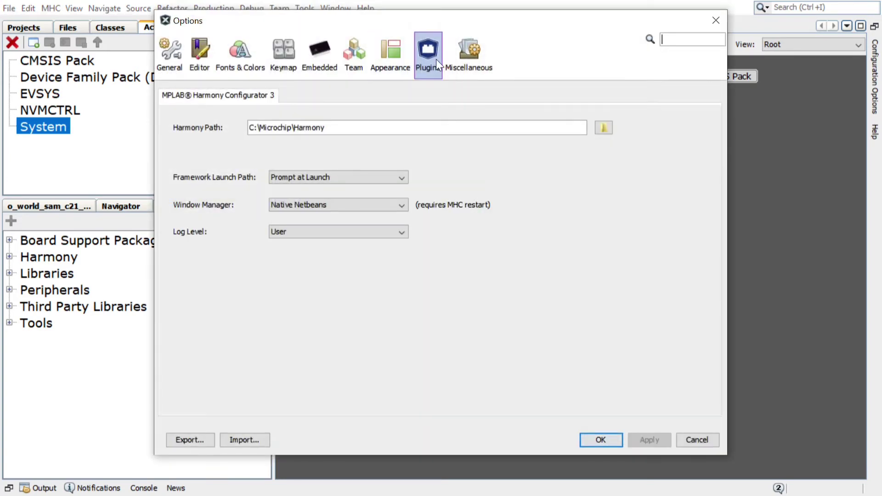
{"action": "left_click", "coordinate": [378, 210]}
{"action": "left_click", "coordinate": [500, 210]}
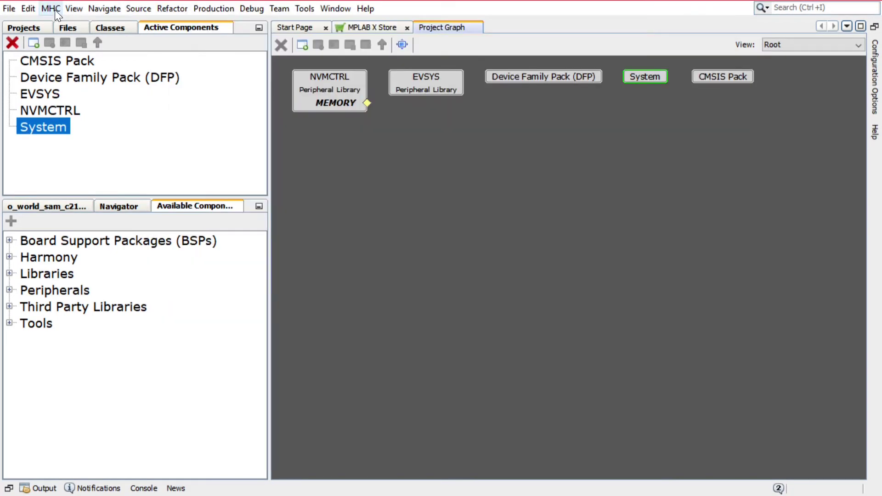
View the Clock Easy View diagram maximized, then restore the side panels.
{"action": "left_click", "coordinate": [55, 10]}
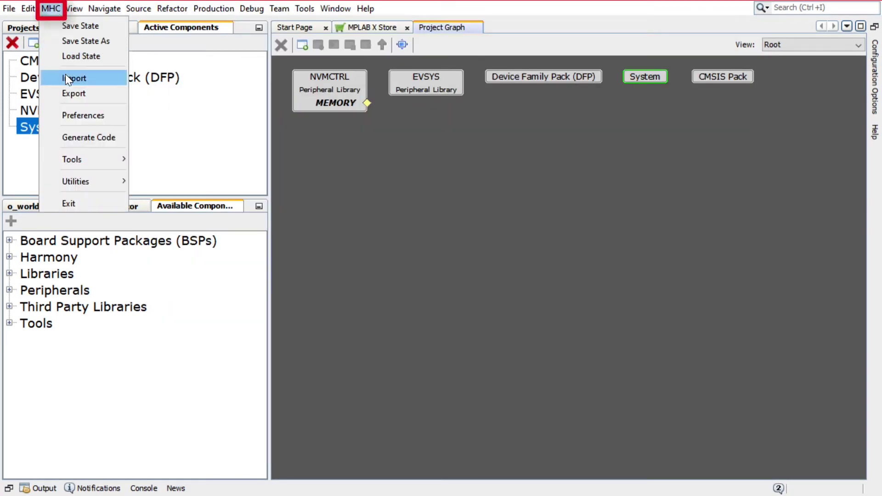
{"action": "mouse_move", "coordinate": [80, 159]}
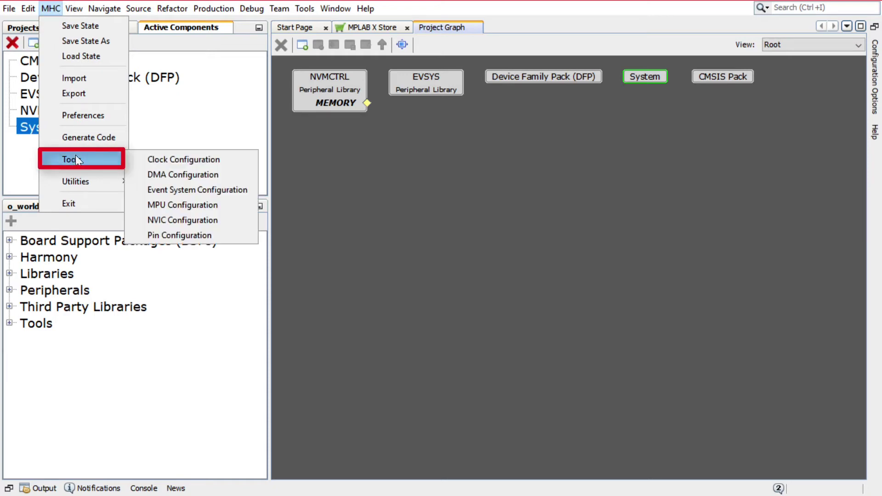
{"action": "left_click", "coordinate": [166, 159]}
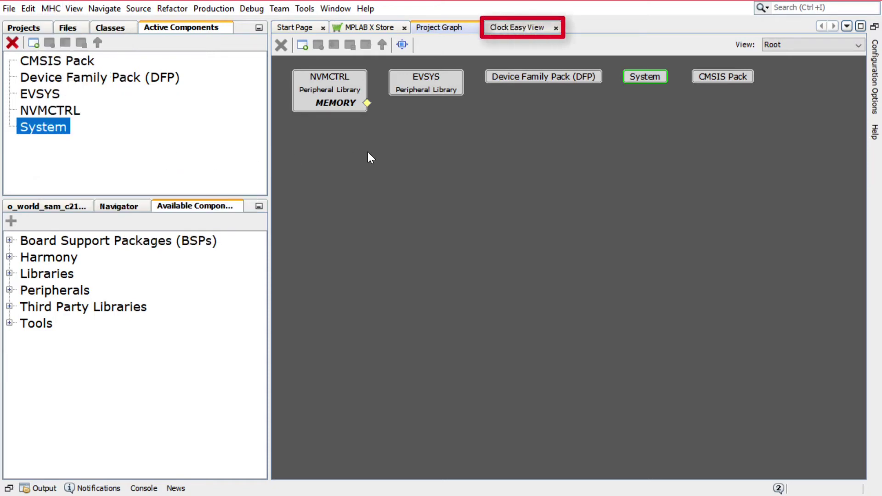
{"action": "double_click", "coordinate": [519, 27]}
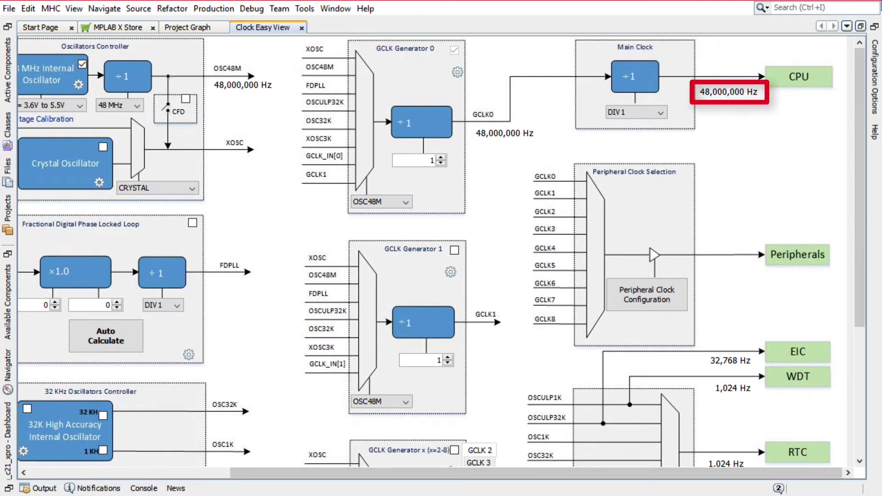
{"action": "left_click", "coordinate": [860, 27]}
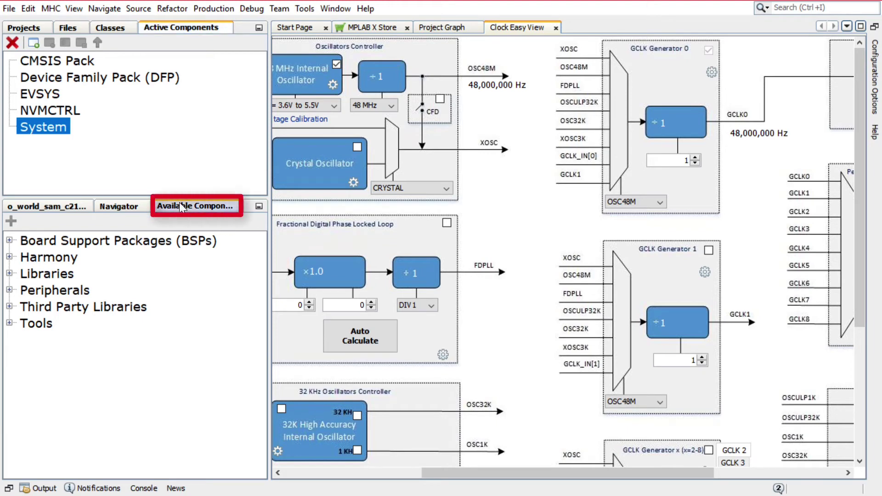
Expand Peripherals and SERCOM in Available Components and select SERCOM4.
{"action": "left_click", "coordinate": [10, 290]}
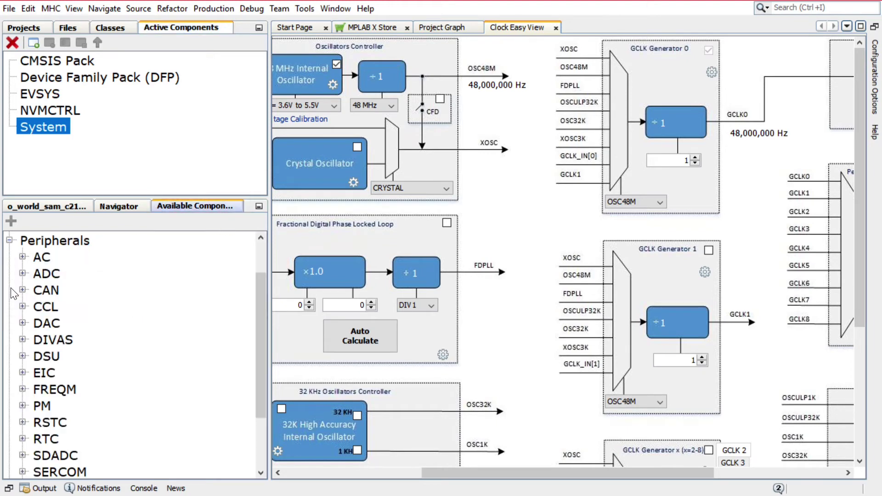
{"action": "left_click", "coordinate": [260, 474]}
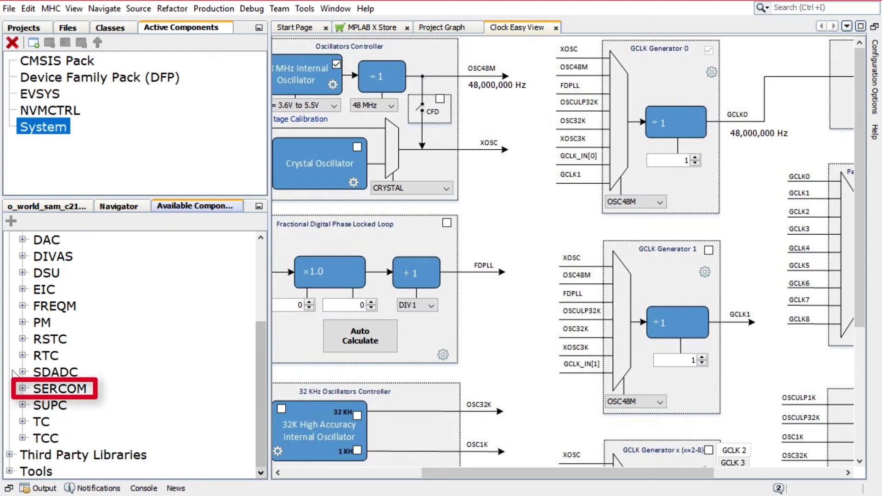
{"action": "left_click", "coordinate": [23, 389]}
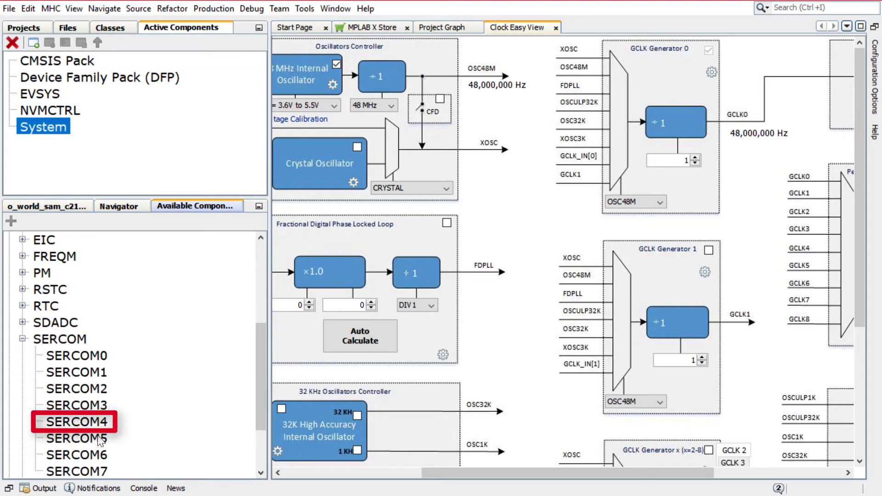
{"action": "left_click", "coordinate": [99, 427]}
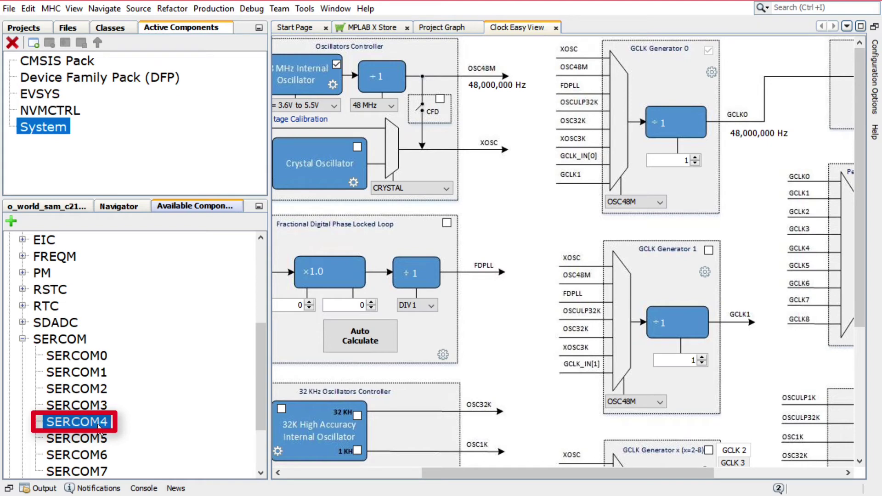
Add SERCOM4 to the project as an active USART component.
{"action": "double_click", "coordinate": [99, 426]}
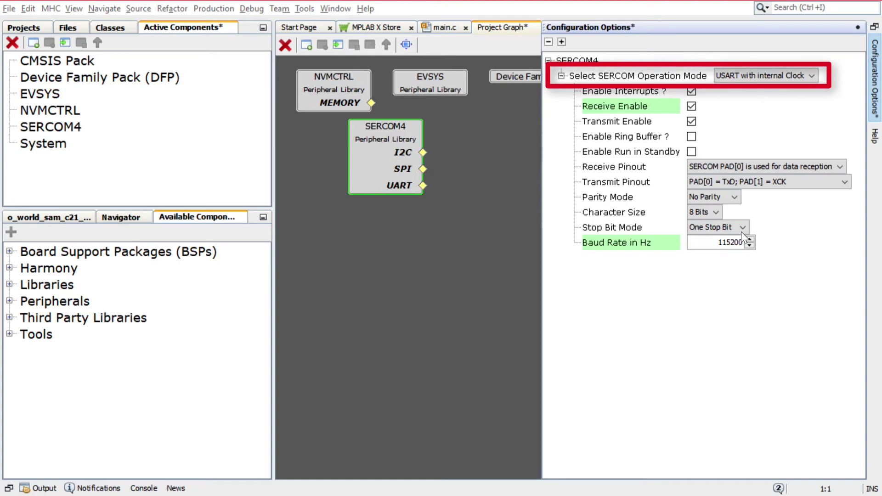
Make SERCOM4 transmit-only at 9600 baud, with TxD on PAD[2] and XCK on PAD[3].
{"action": "left_click", "coordinate": [691, 108]}
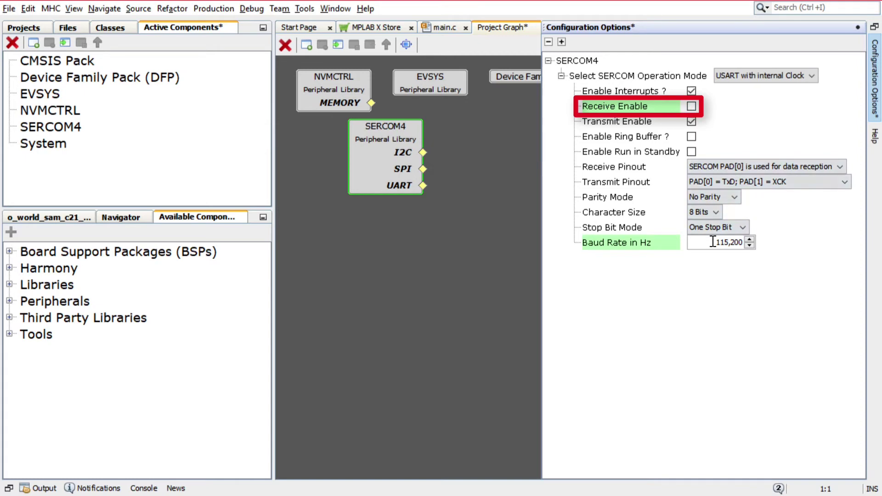
{"action": "left_click_drag", "start_coordinate": [716, 242], "coordinate": [756, 242]}
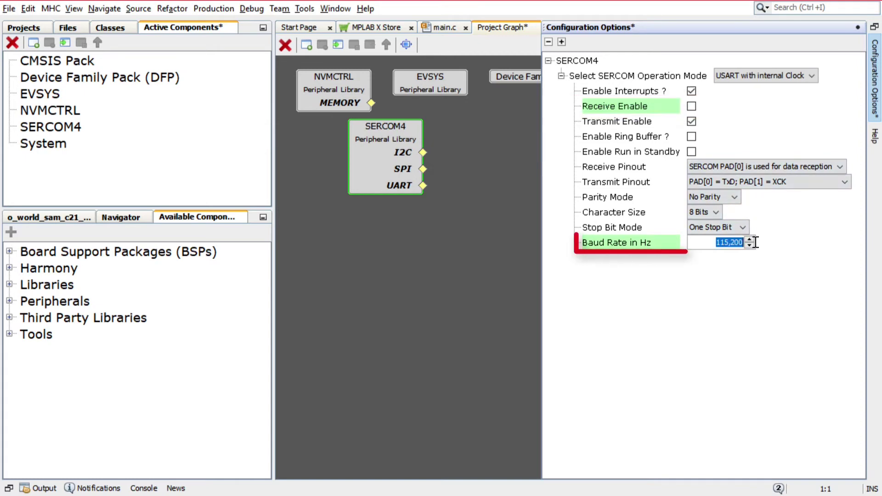
{"action": "type", "text": "9600"}
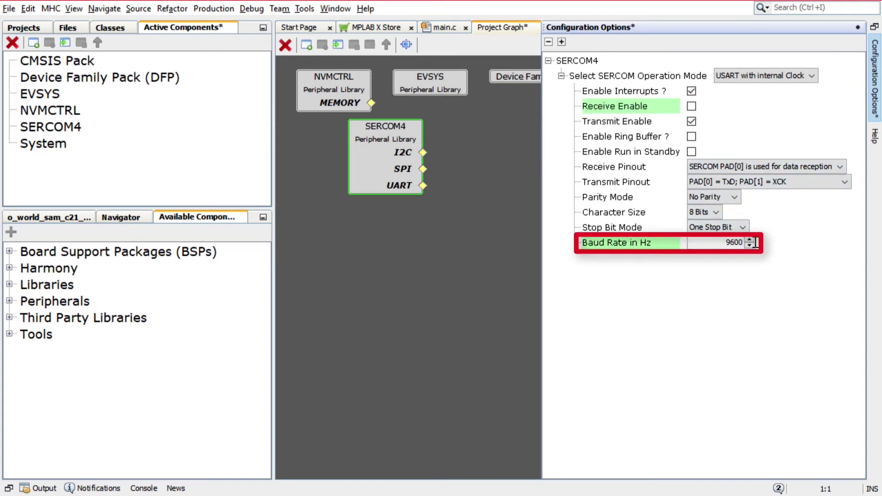
{"action": "left_click", "coordinate": [807, 181]}
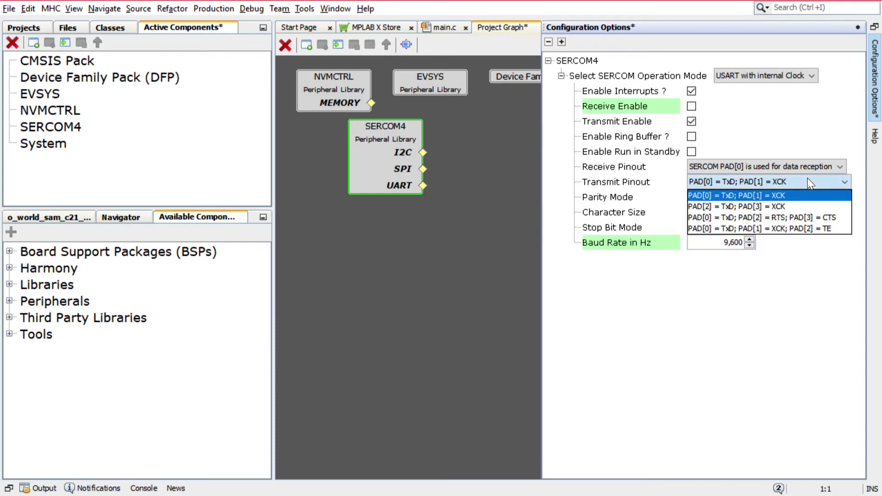
{"action": "left_click", "coordinate": [792, 211]}
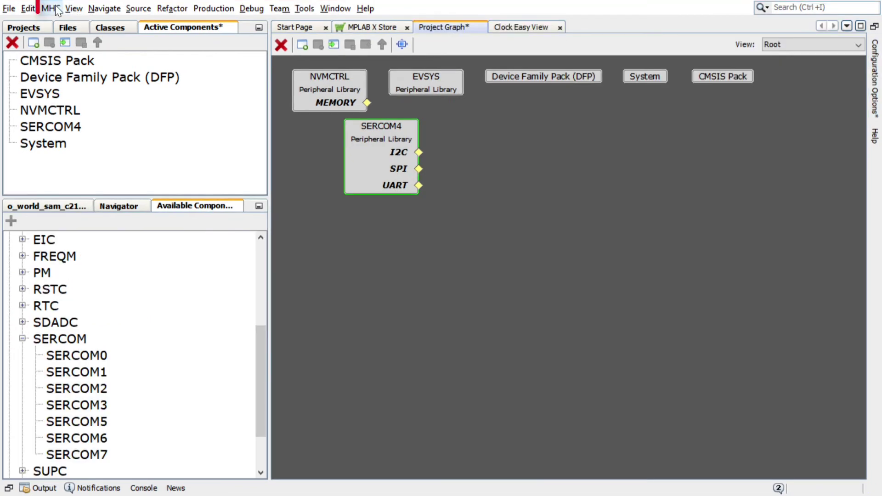
Open Pin Configuration and view the Pin Diagram, Pin Table and Pin Settings.
{"action": "left_click", "coordinate": [50, 8]}
{"action": "mouse_move", "coordinate": [72, 159]}
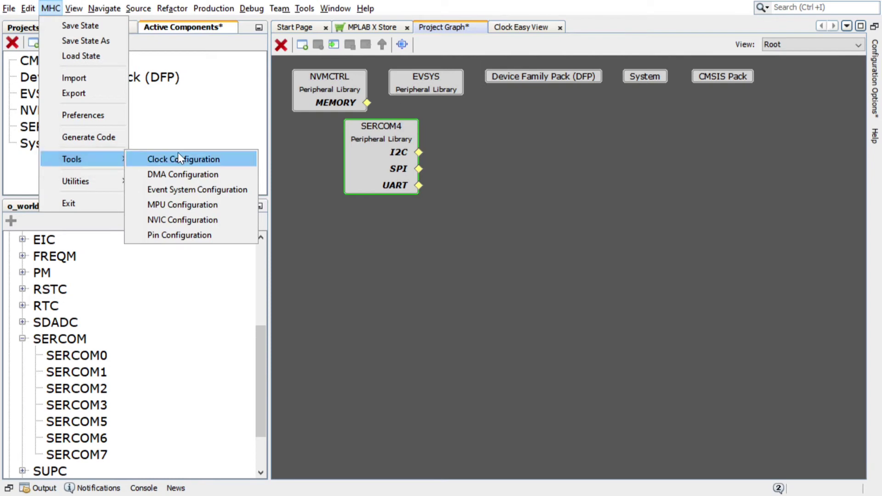
{"action": "left_click", "coordinate": [170, 239]}
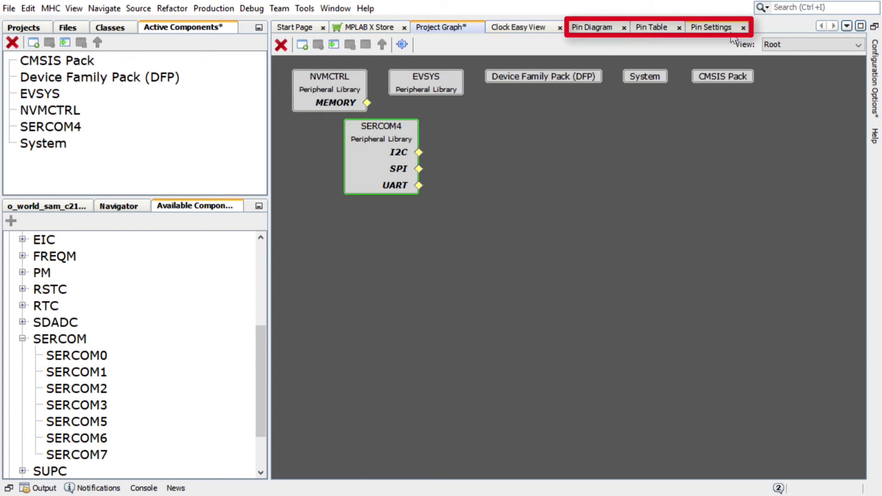
{"action": "left_click", "coordinate": [607, 29]}
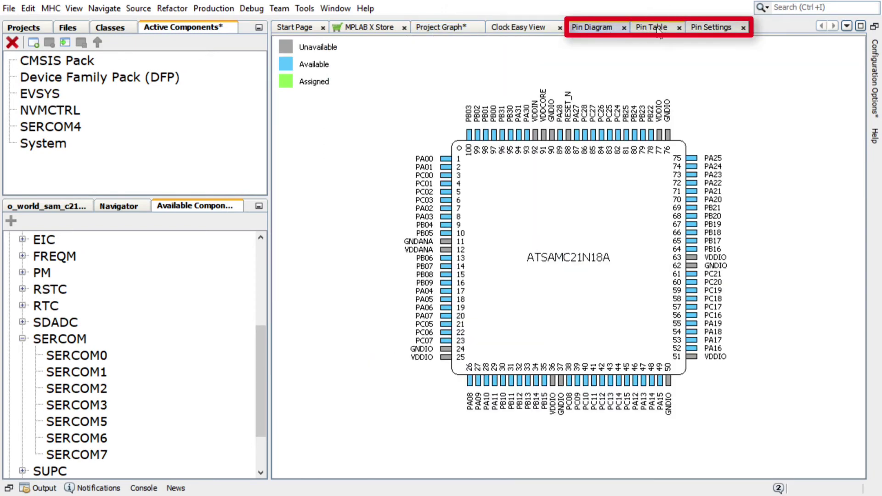
{"action": "left_click", "coordinate": [672, 27]}
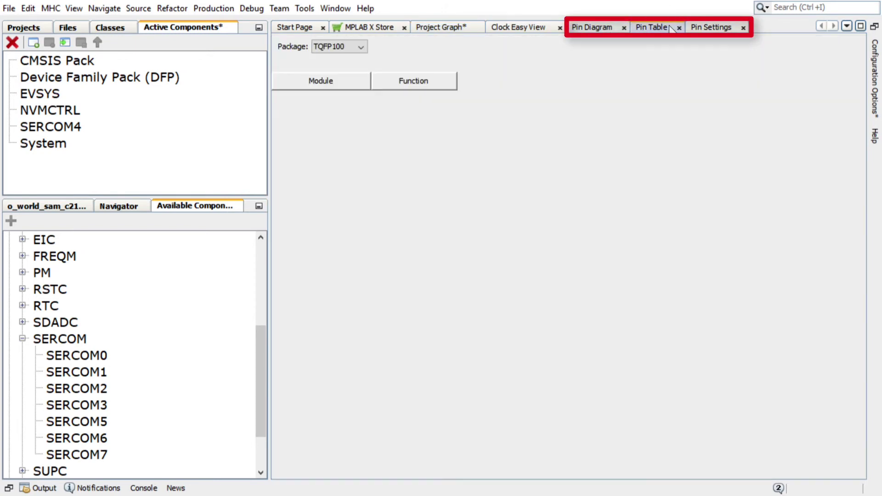
{"action": "left_click", "coordinate": [701, 28]}
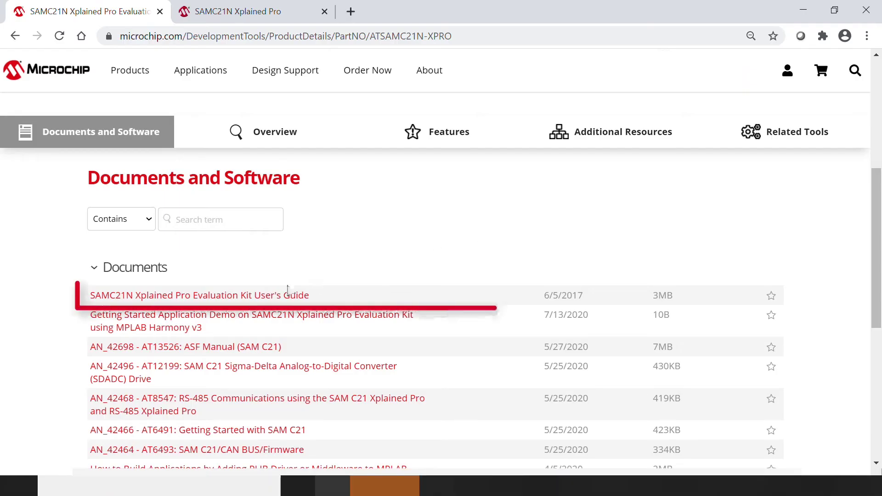
In the SAMC21N Xplained Pro user guide, highlight the PB10 UART TX row.
{"action": "left_click", "coordinate": [207, 5]}
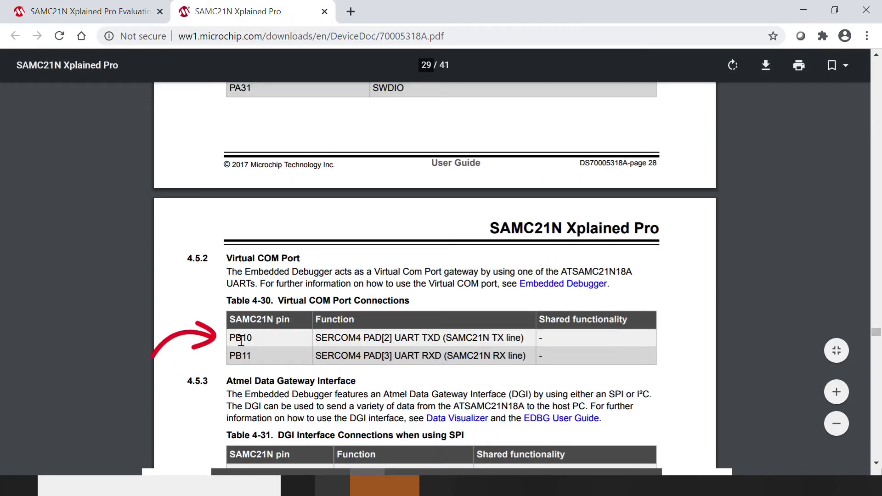
{"action": "left_click_drag", "start_coordinate": [230, 338], "coordinate": [534, 340]}
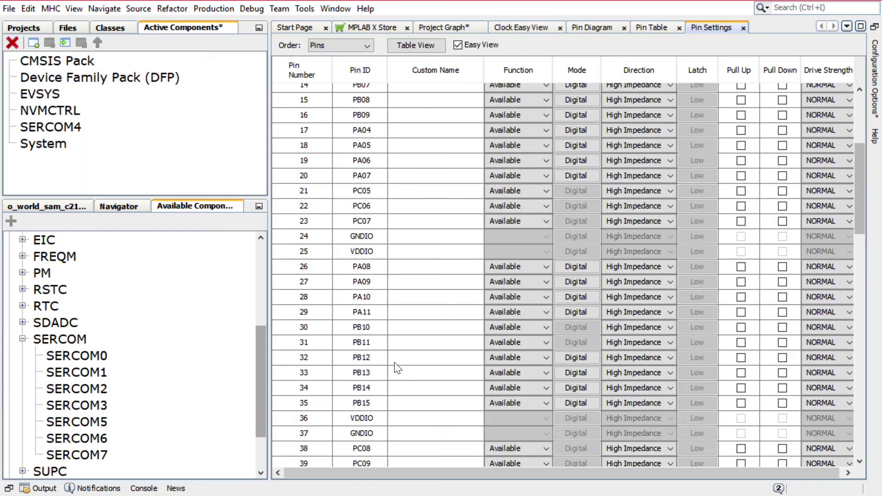
Set pin 30 (PB10) function to SERCOM4_PAD2 in Pin Settings.
{"action": "left_click", "coordinate": [545, 325]}
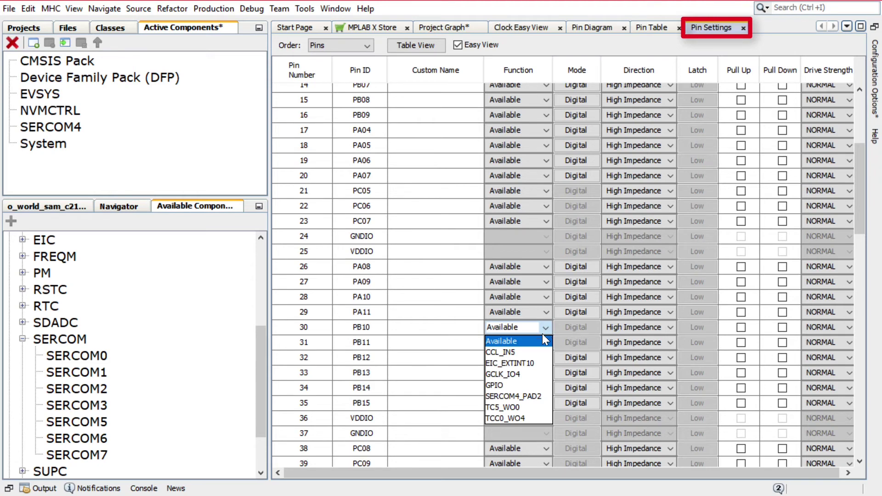
{"action": "left_click", "coordinate": [528, 396]}
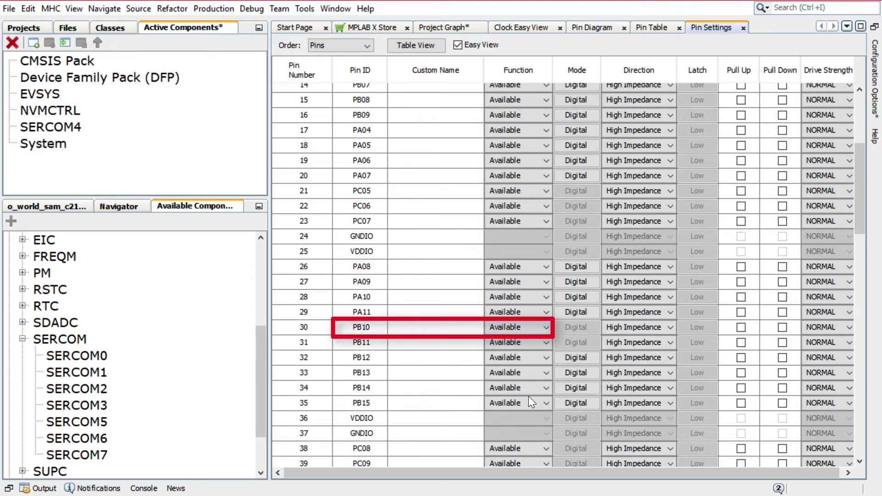
Save the configurator state via MHC > Save State as default.xml.
{"action": "left_click", "coordinate": [52, 11]}
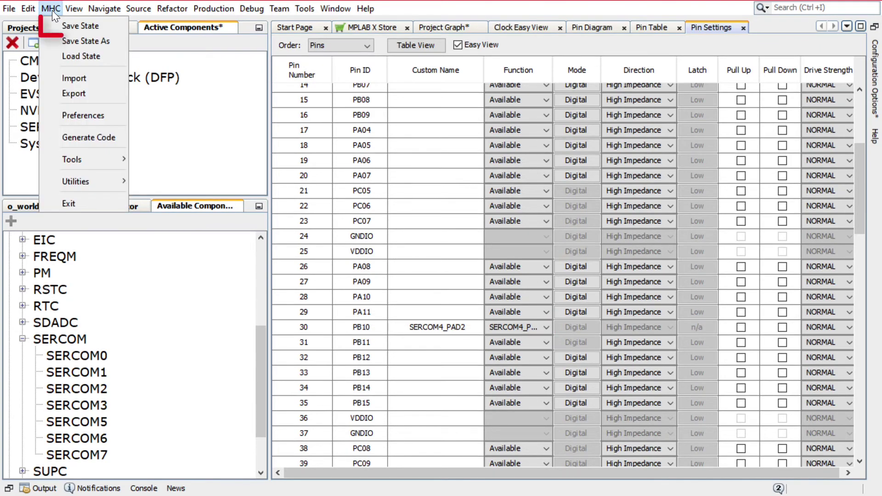
{"action": "left_click", "coordinate": [56, 21]}
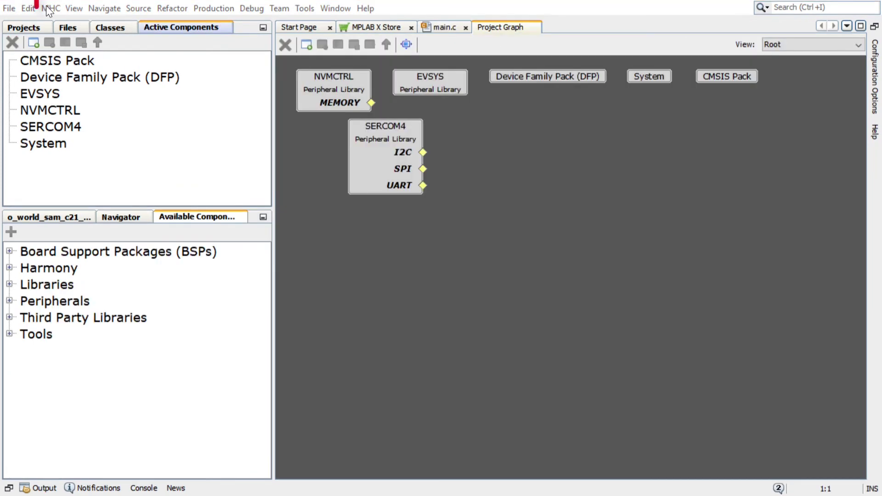
{"action": "left_click", "coordinate": [50, 9]}
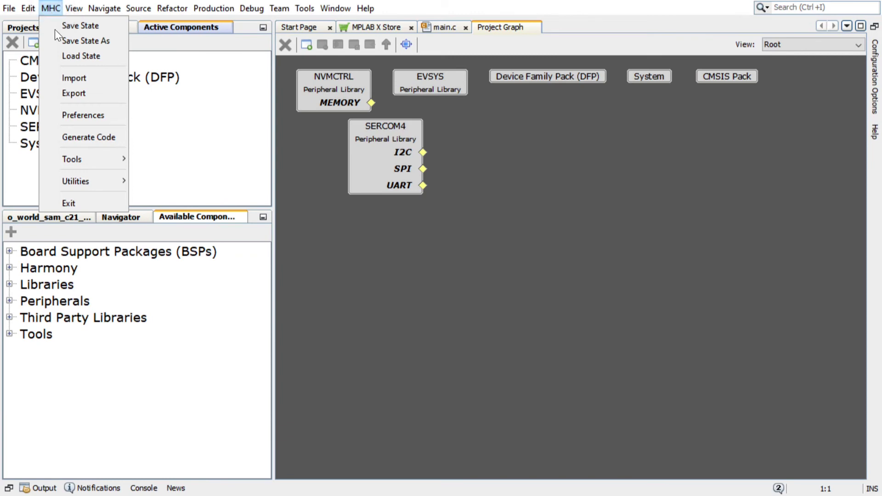
Generate the Harmony project code via MHC > Generate Code, confirming Generate.
{"action": "left_click", "coordinate": [77, 138]}
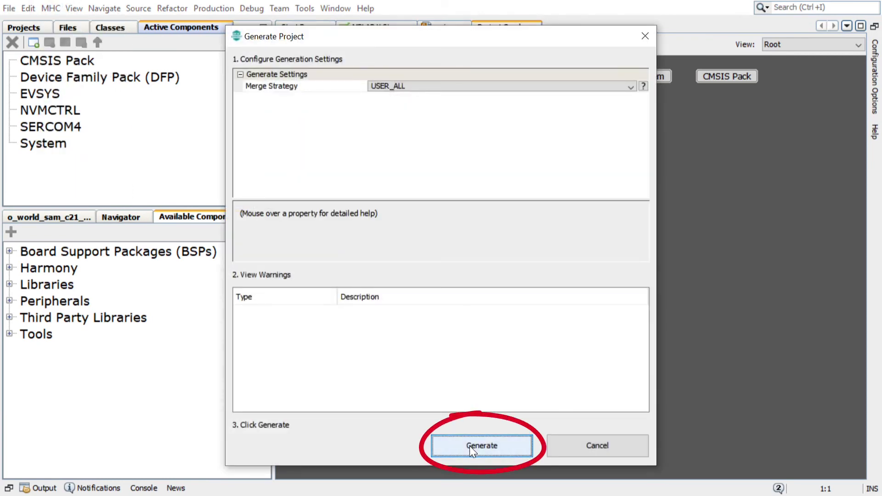
{"action": "left_click", "coordinate": [469, 446]}
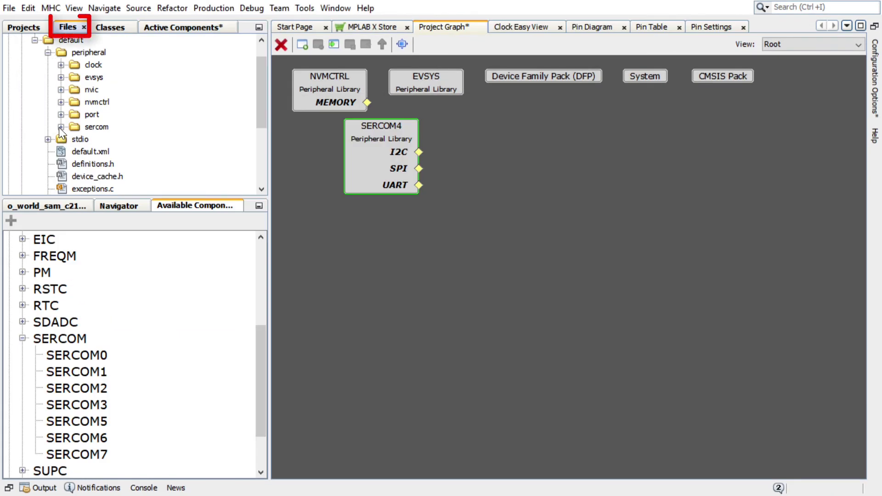
Expand the generated sercom > usart folders and select the added Hello World lines in main.c.
{"action": "left_click", "coordinate": [60, 127]}
{"action": "left_click", "coordinate": [74, 139]}
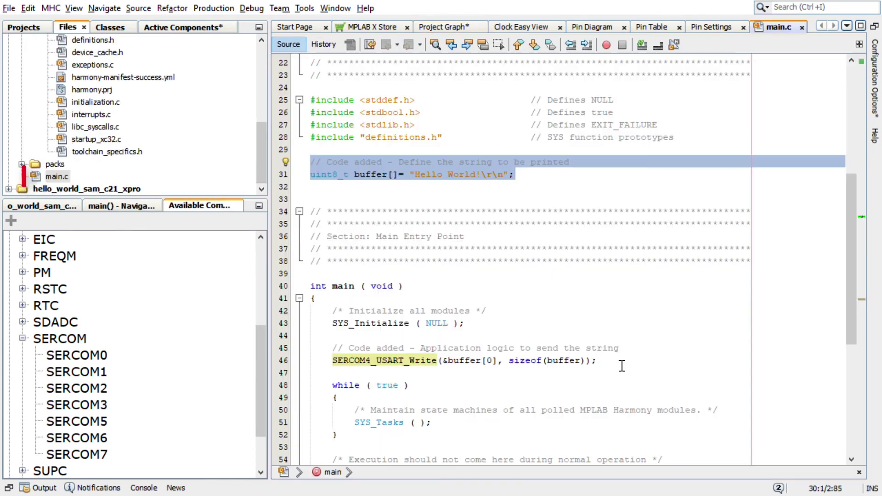
{"action": "left_click_drag", "start_coordinate": [423, 344], "coordinate": [310, 348]}
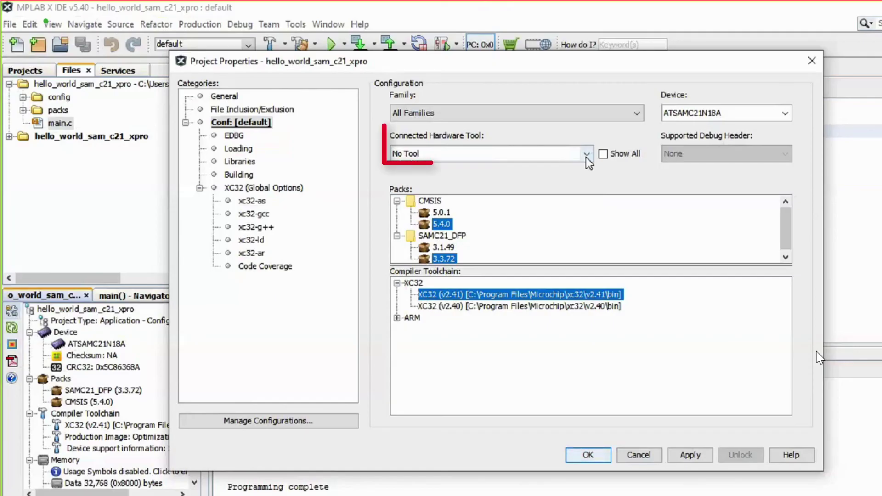
Choose SAM C21N Xplained Pro as the connected hardware tool in Project Properties.
{"action": "left_click", "coordinate": [587, 156]}
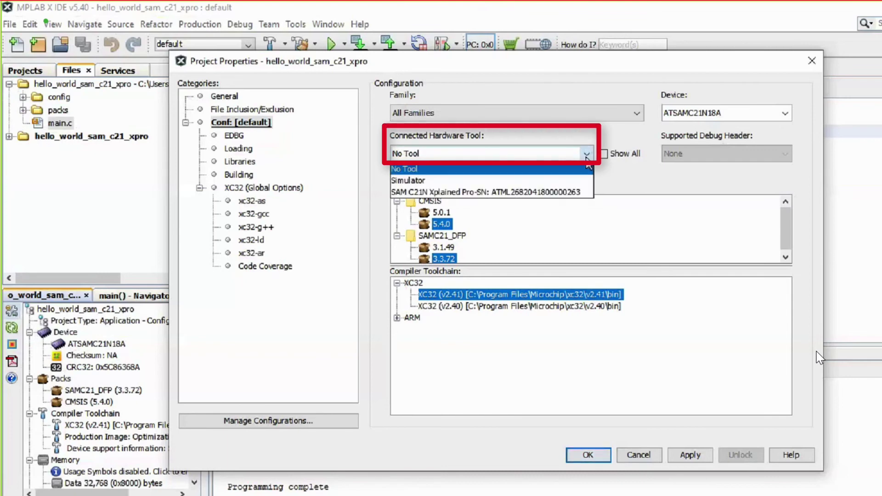
{"action": "left_click", "coordinate": [584, 193]}
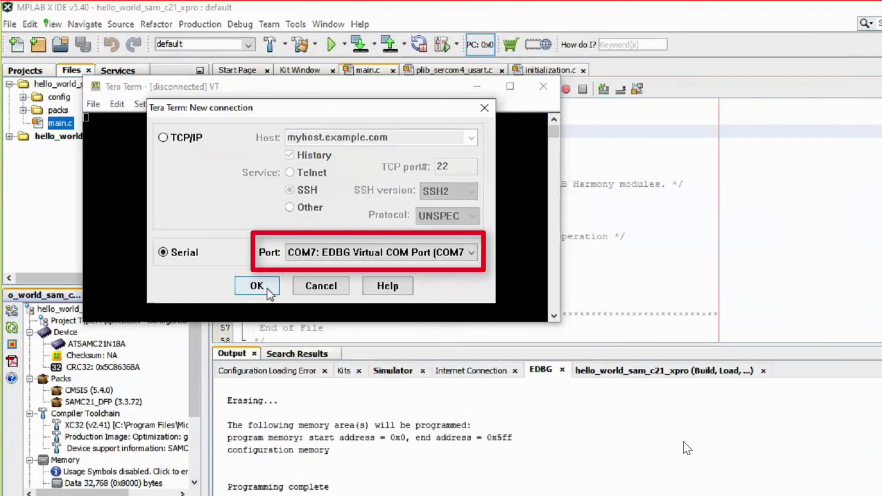
Connect Tera Term to serial port COM7 at 9600 baud.
{"action": "left_click", "coordinate": [409, 256]}
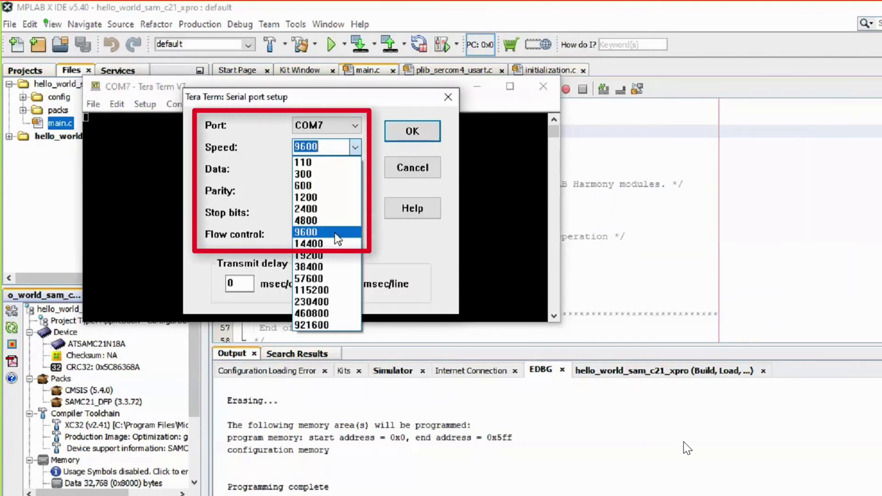
{"action": "left_click", "coordinate": [336, 240]}
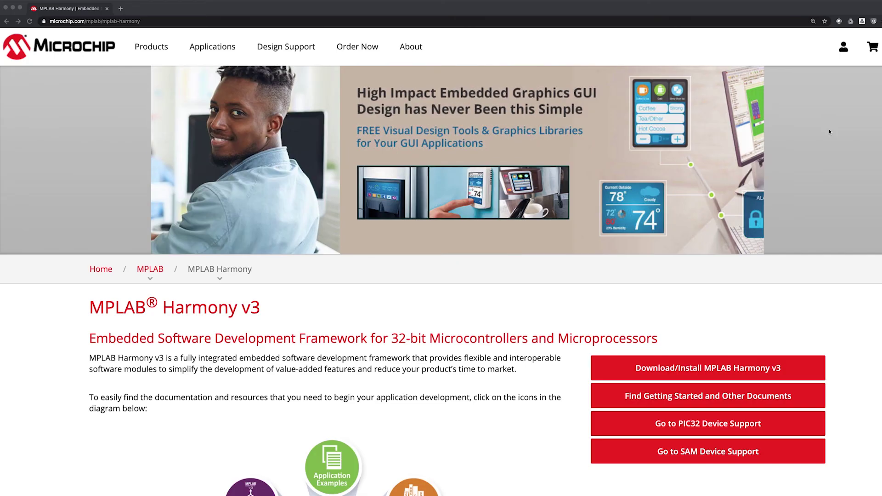
{"action": "scroll", "coordinate": [829, 129], "scroll_direction": "down", "scroll_amount": 2}
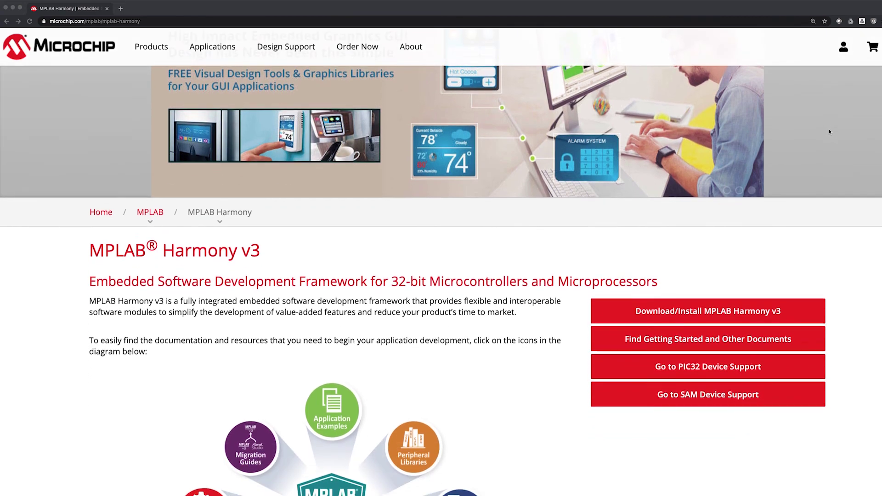
{"action": "scroll", "coordinate": [829, 129], "scroll_direction": "down", "scroll_amount": 2}
{"action": "scroll", "coordinate": [829, 129], "scroll_direction": "down", "scroll_amount": 1}
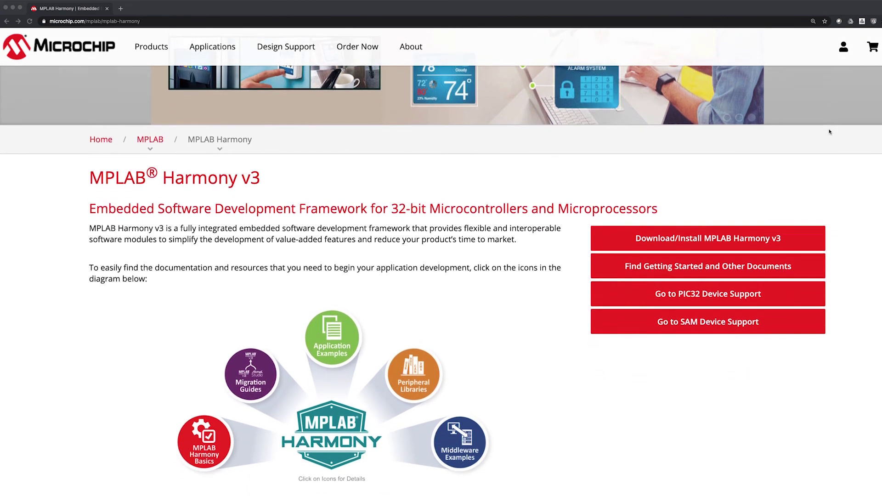
{"action": "scroll", "coordinate": [829, 131], "scroll_direction": "down", "scroll_amount": 1}
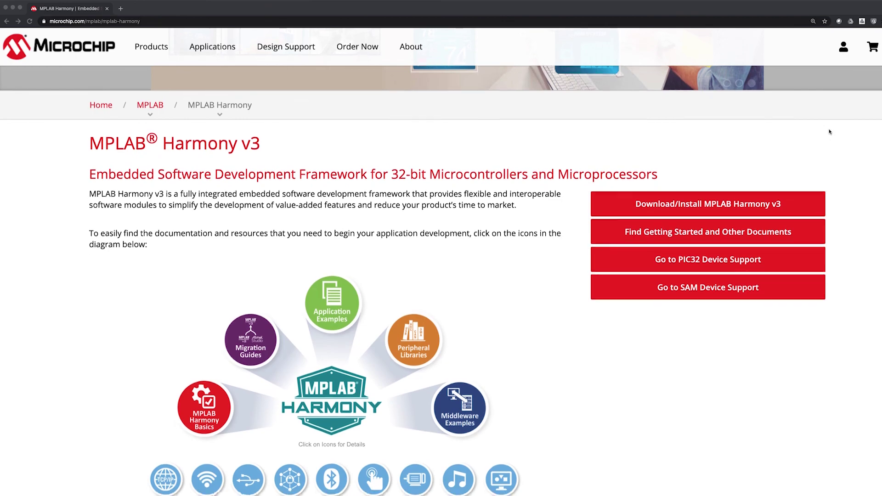
{"action": "scroll", "coordinate": [830, 132], "scroll_direction": "down", "scroll_amount": 1}
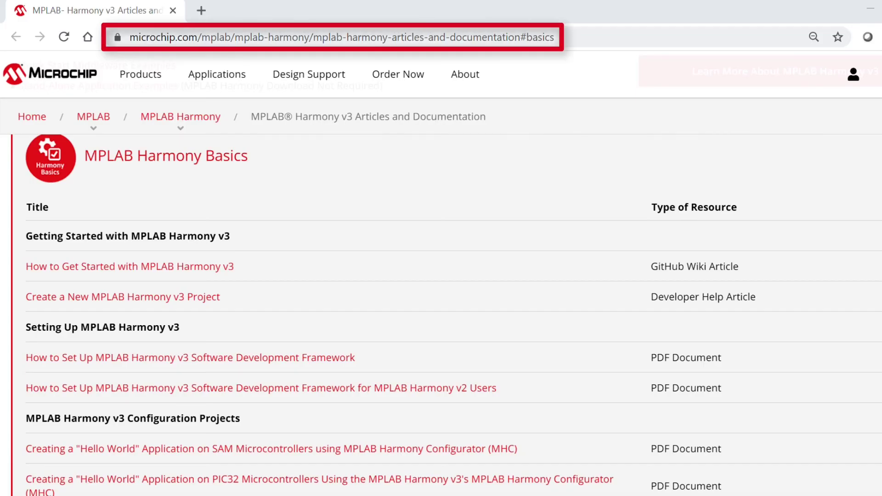